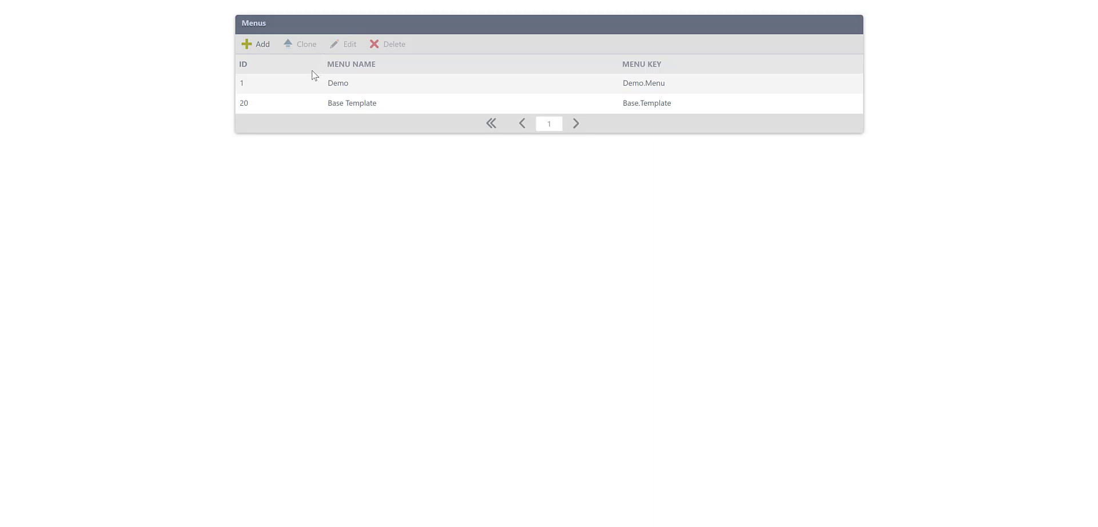
Look through the sections of the Base Template menu and the Demo menu.
{"action": "left_click", "coordinate": [304, 102]}
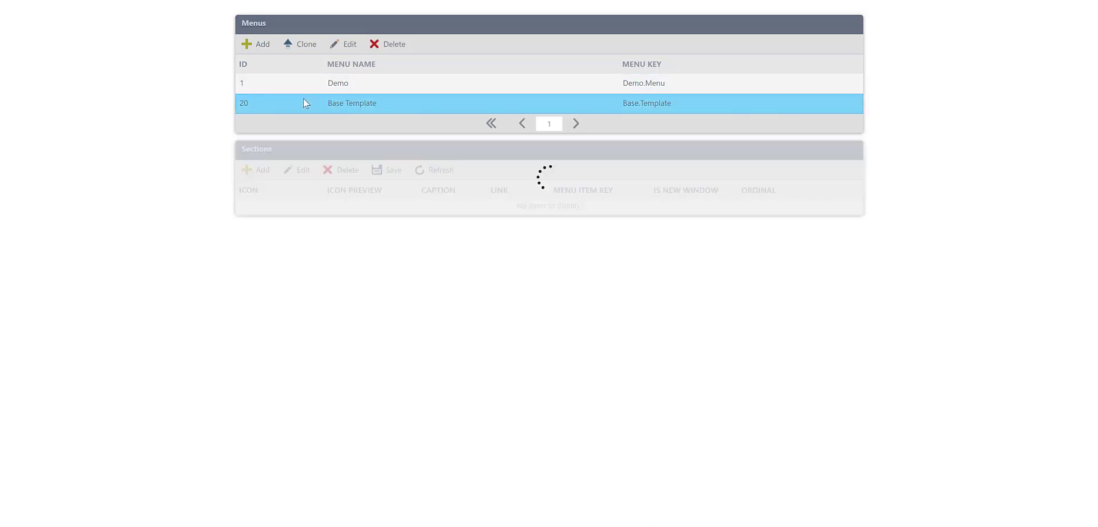
{"action": "left_click", "coordinate": [299, 49]}
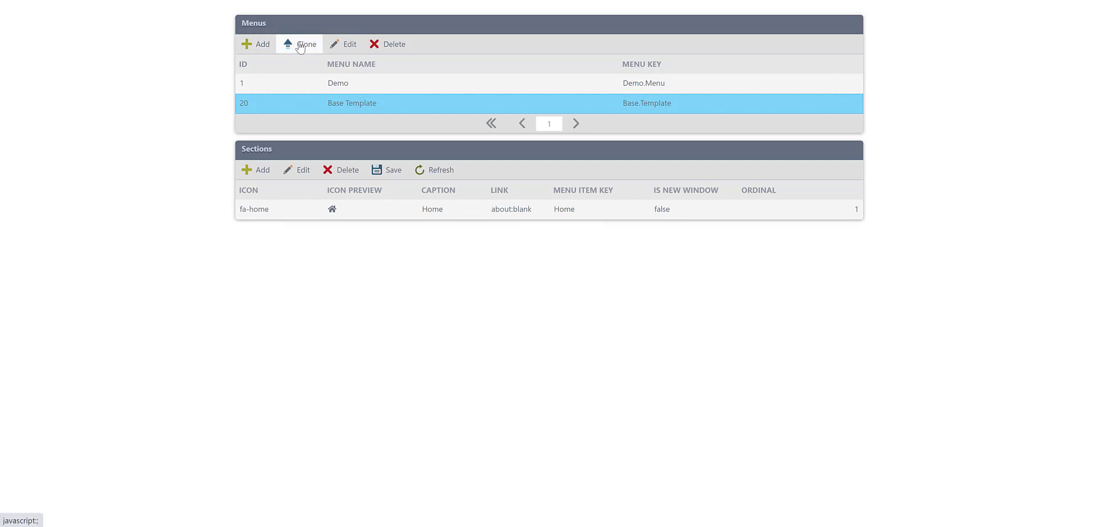
{"action": "left_click", "coordinate": [305, 83]}
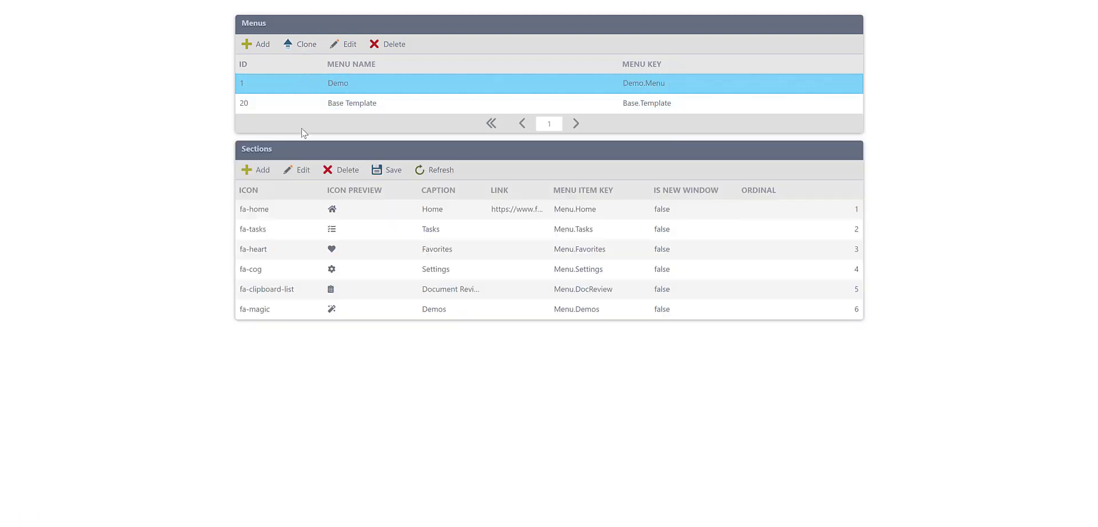
{"action": "left_click", "coordinate": [290, 205]}
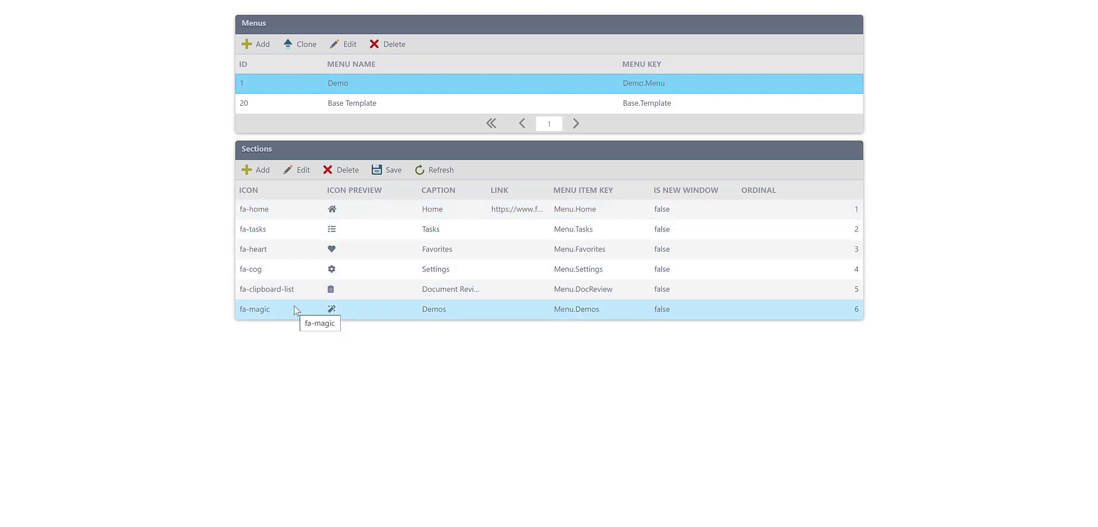
Try the fa-address-book icon on the Demo menu's Tasks section and discard the unsaved edit.
{"action": "double_click", "coordinate": [262, 228]}
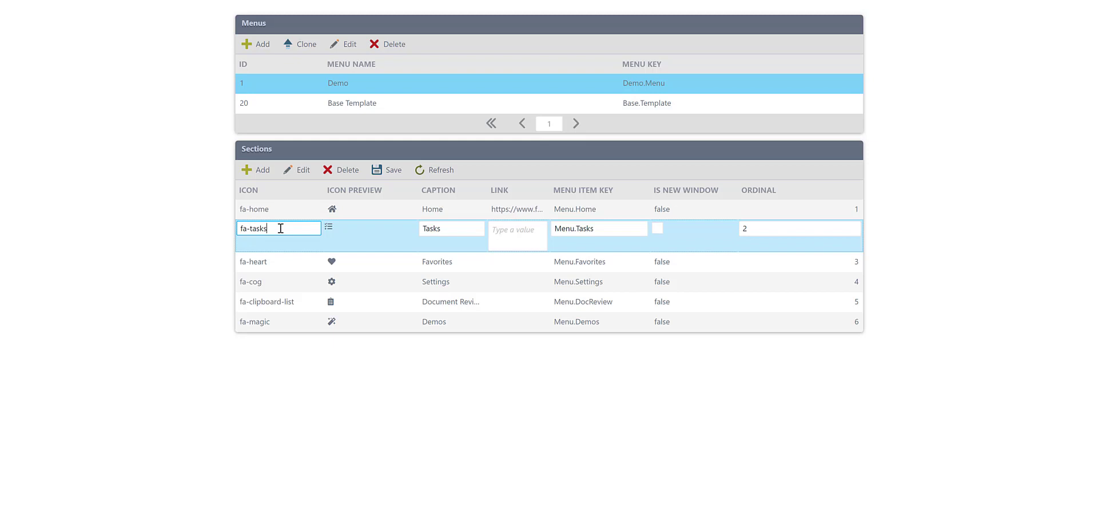
{"action": "key", "text": "BackSpace"}
{"action": "key", "text": "BackSpace"}
{"action": "key", "text": "BackSpace"}
{"action": "key", "text": "BackSpace"}
{"action": "key", "text": "BackSpace"}
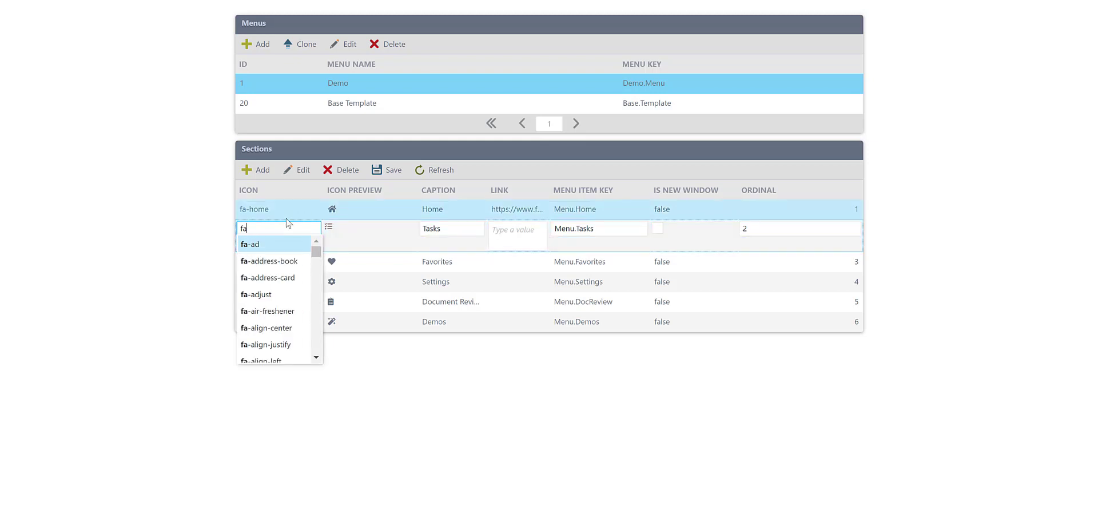
{"action": "type", "text": "-ad"}
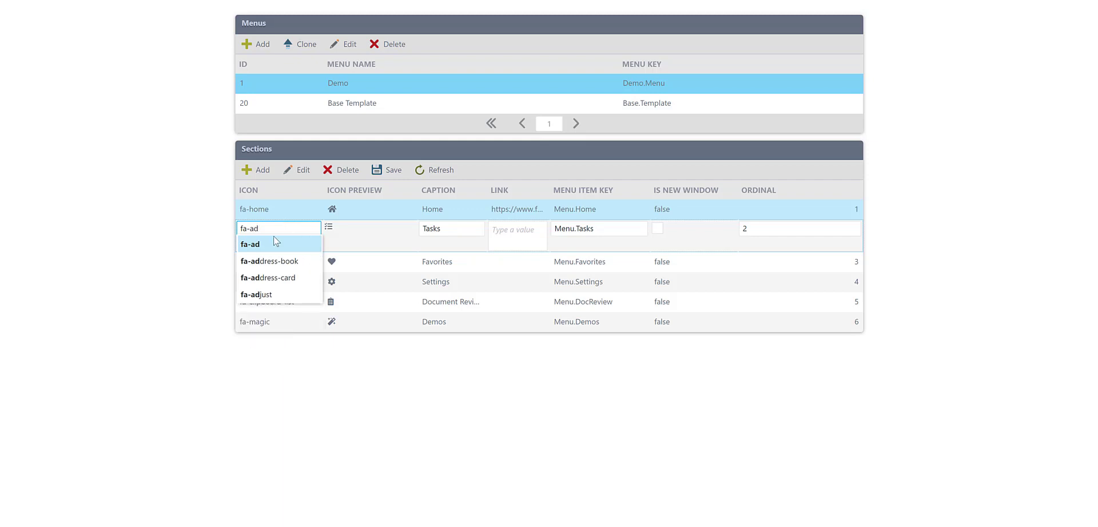
{"action": "left_click", "coordinate": [279, 261]}
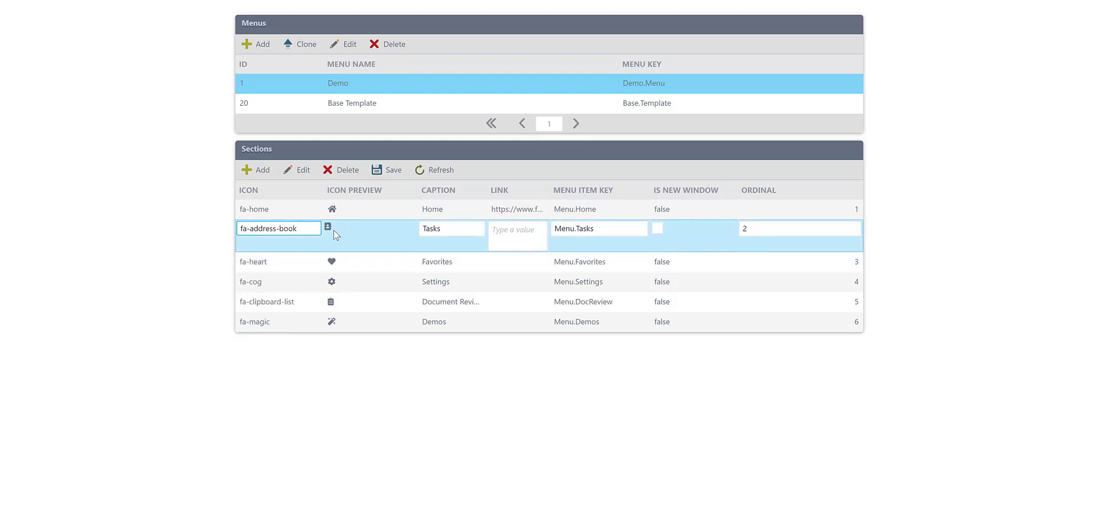
{"action": "left_click", "coordinate": [437, 170]}
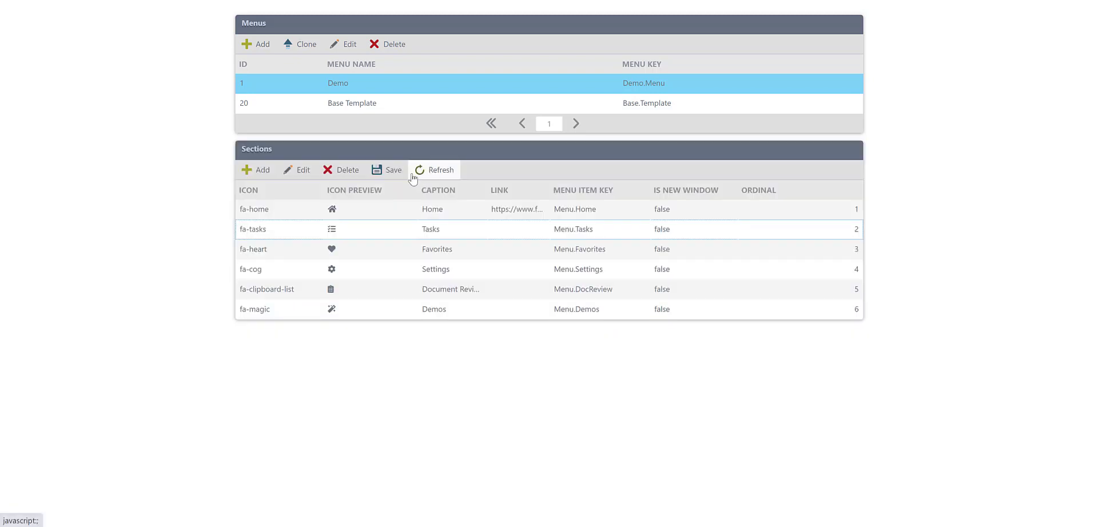
Show the Favorites section's menu items and inspect the editable fields of CSS-Tricks without saving.
{"action": "left_click", "coordinate": [273, 235]}
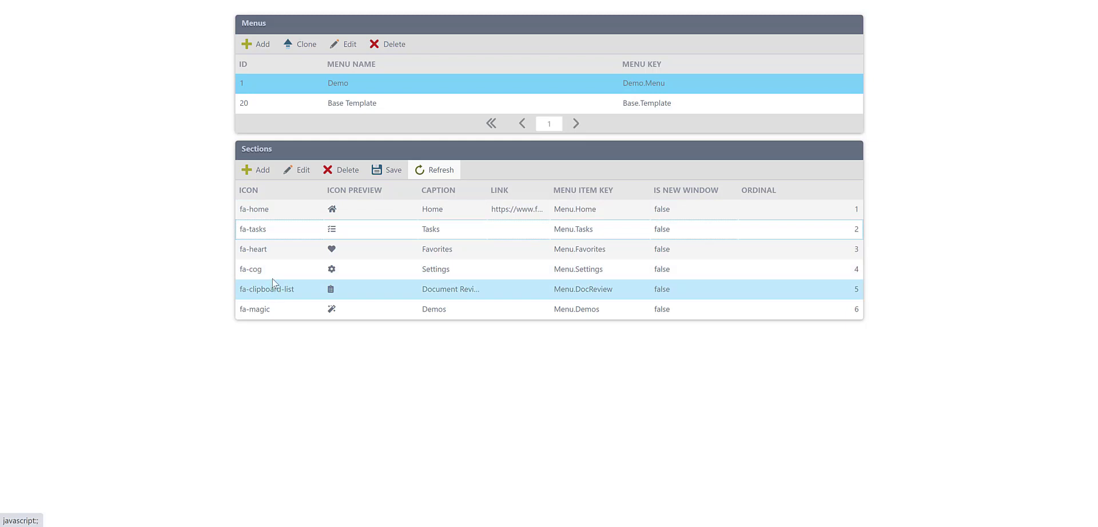
{"action": "left_click", "coordinate": [267, 252]}
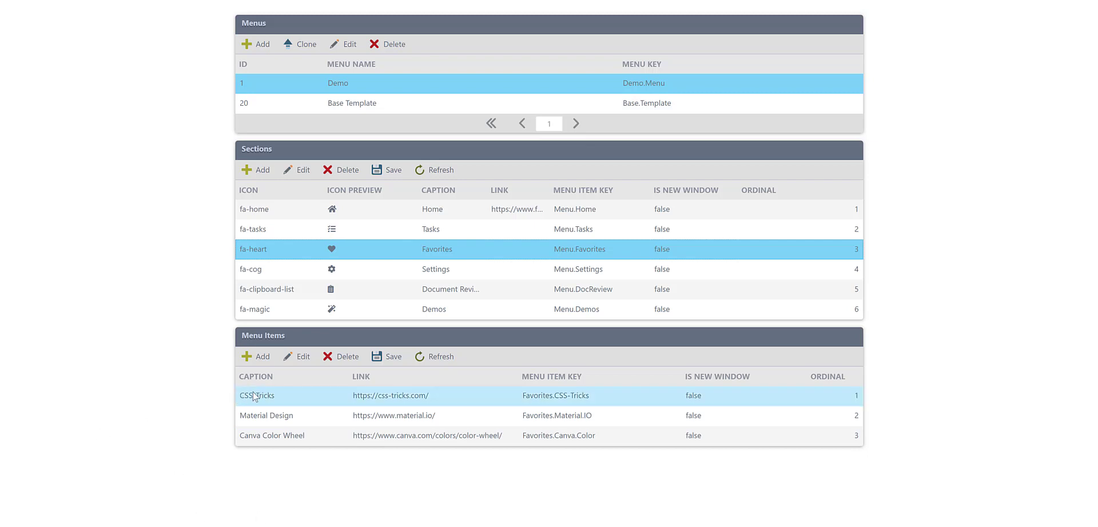
{"action": "double_click", "coordinate": [284, 398]}
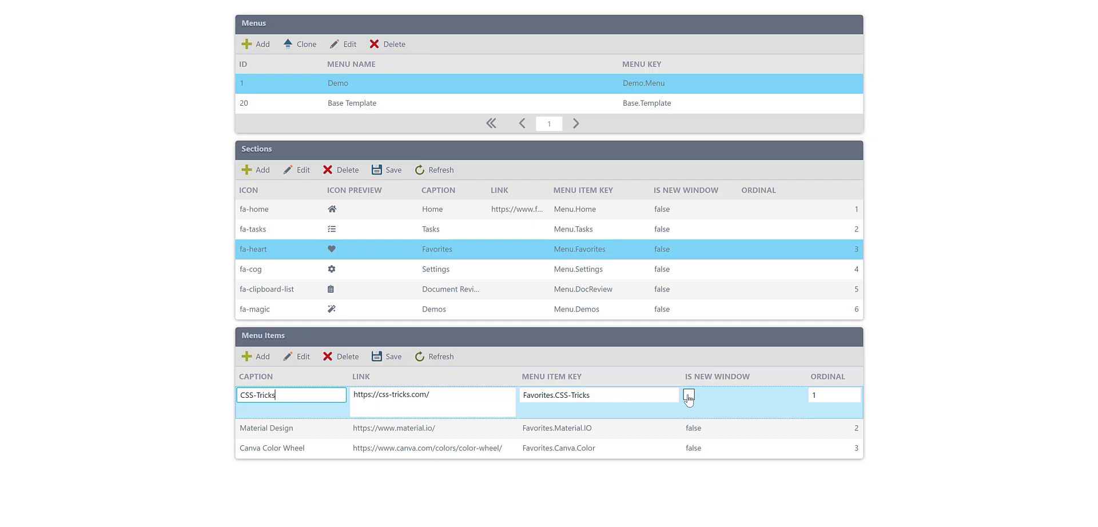
{"action": "left_click", "coordinate": [419, 360]}
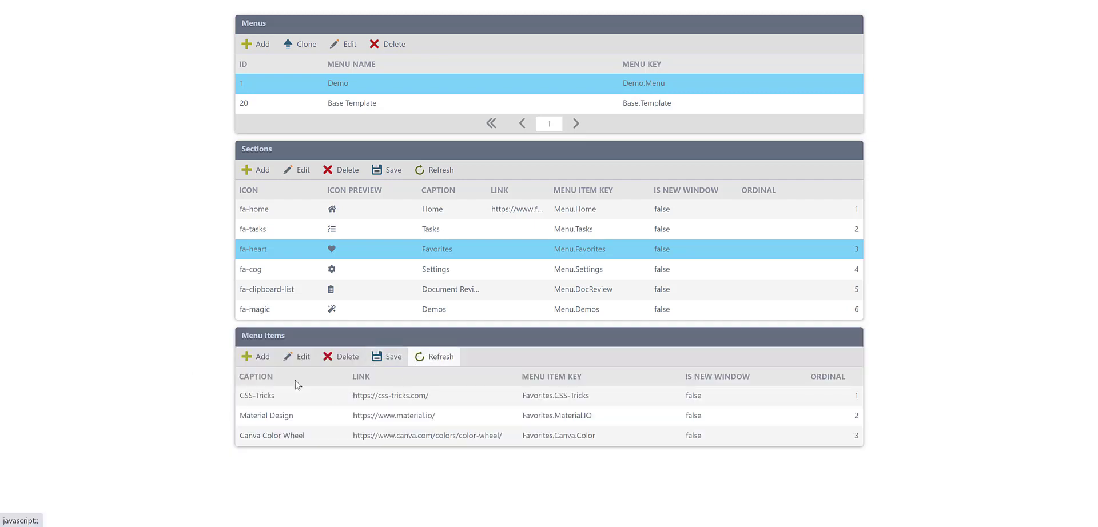
{"action": "left_click", "coordinate": [252, 358]}
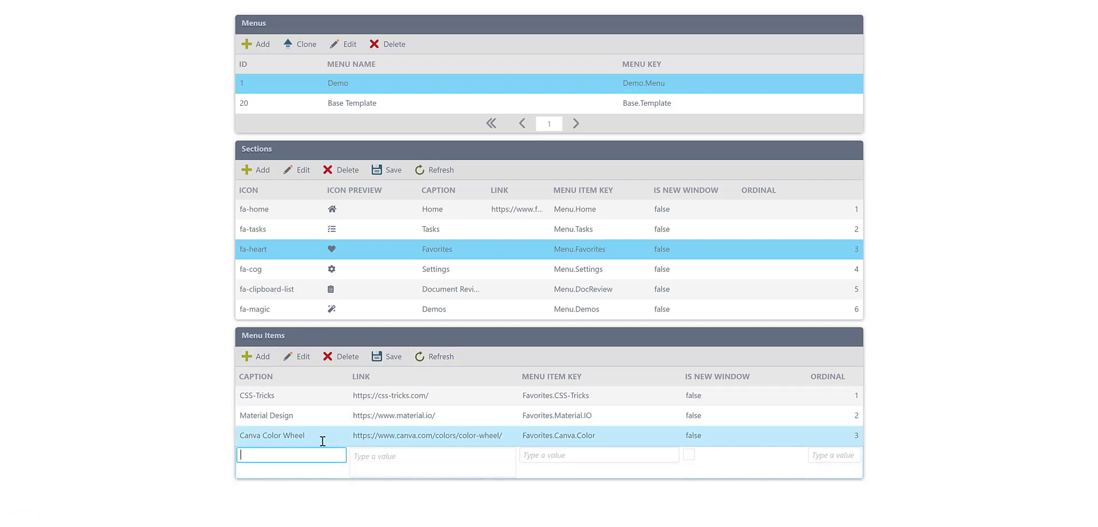
{"action": "type", "text": "AccurWeather"}
{"action": "key", "text": "Tab"}
{"action": "type", "text": "https://"}
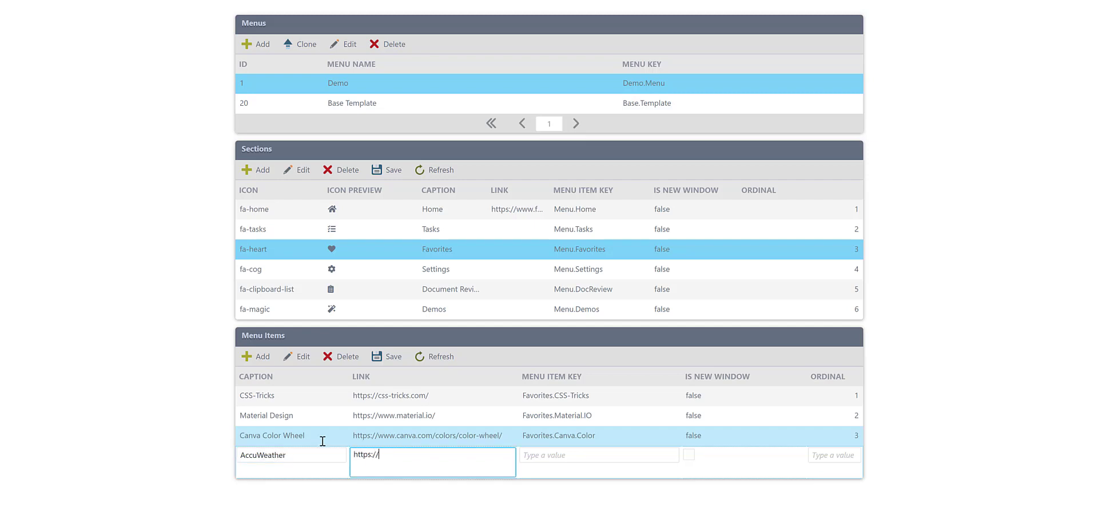
{"action": "type", "text": "www.accuweather.com"}
{"action": "key", "text": "Tab"}
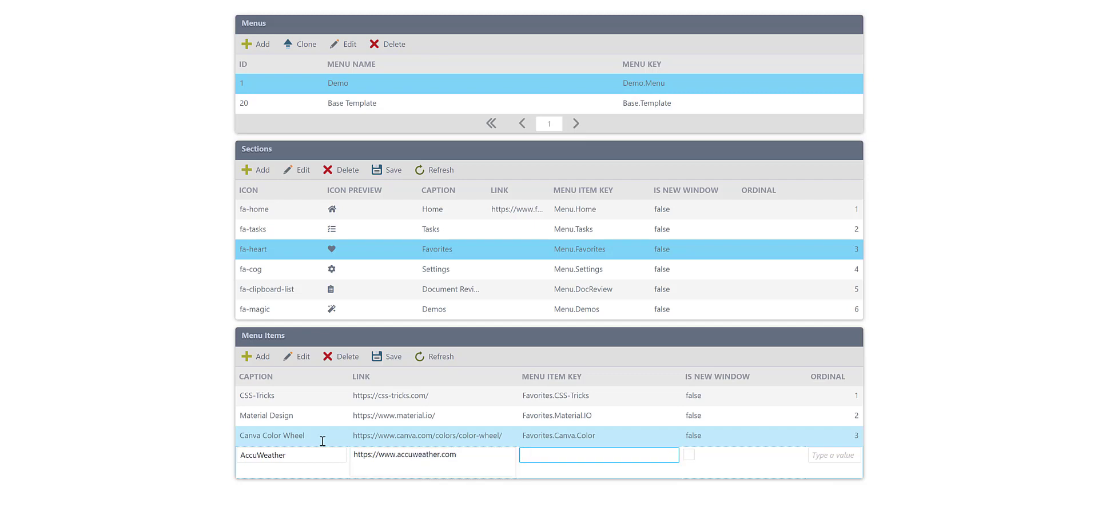
{"action": "type", "text": "Favorites.Weather"}
{"action": "key", "text": "Tab"}
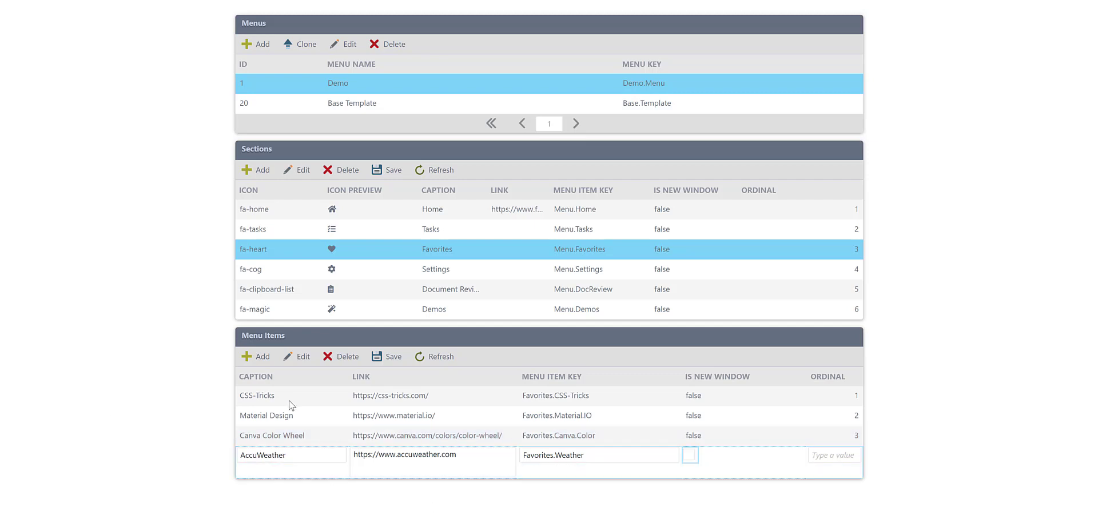
Set the AccuWeather item's ordinal to 4 and save the menu items.
{"action": "left_click", "coordinate": [848, 456]}
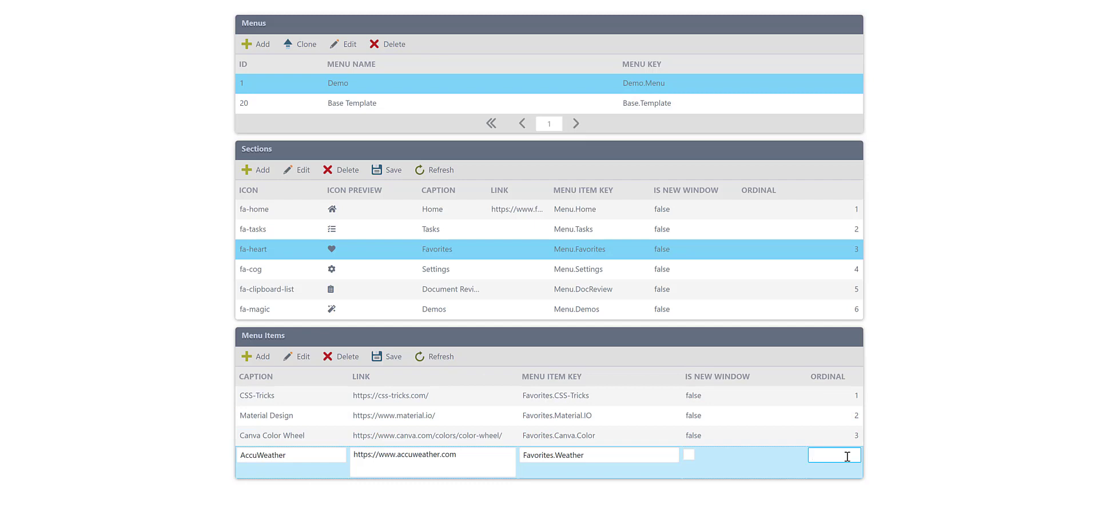
{"action": "type", "text": "1"}
{"action": "left_click", "coordinate": [851, 396]}
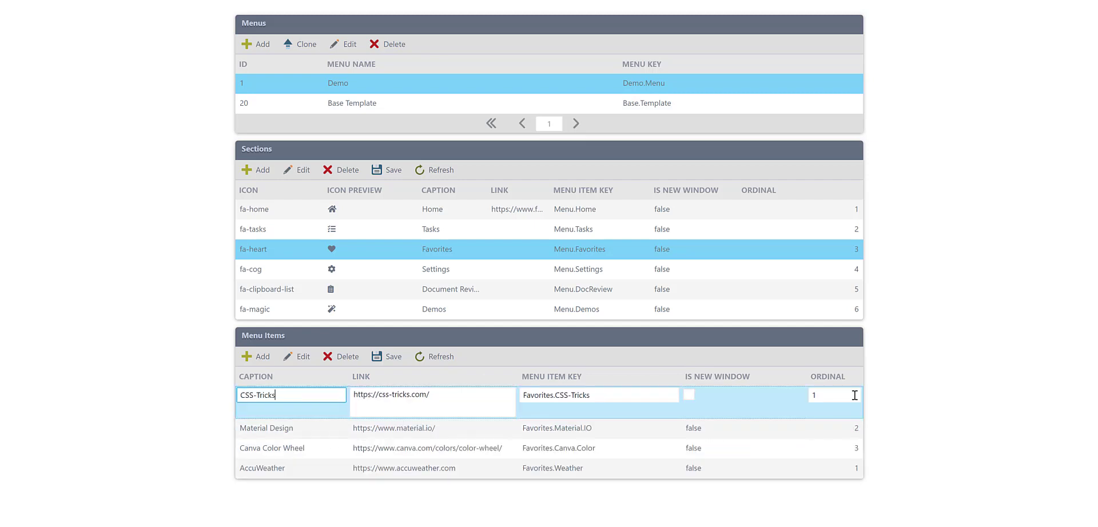
{"action": "left_click", "coordinate": [849, 471]}
{"action": "double_click", "coordinate": [812, 455]}
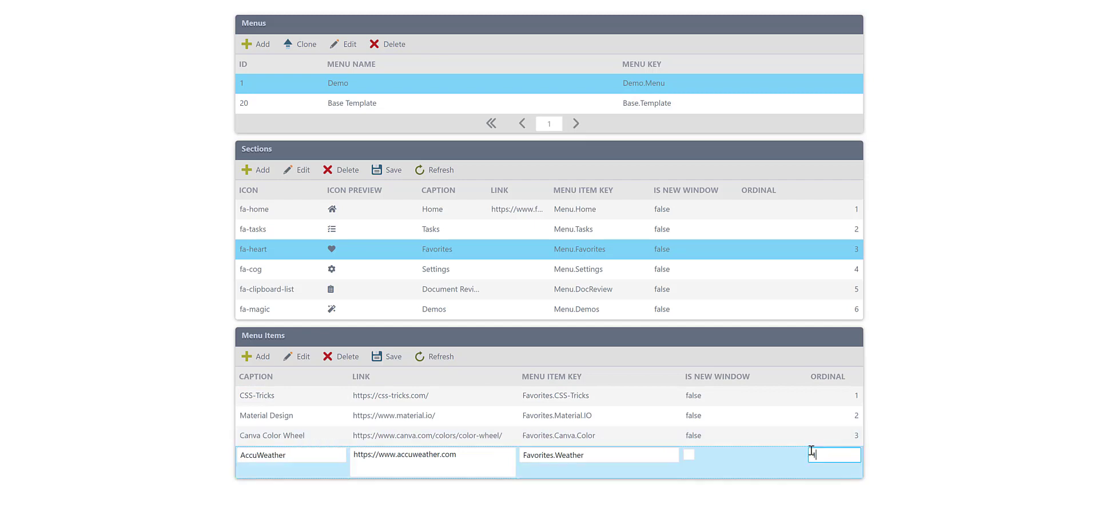
{"action": "type", "text": "4"}
{"action": "left_click", "coordinate": [394, 355]}
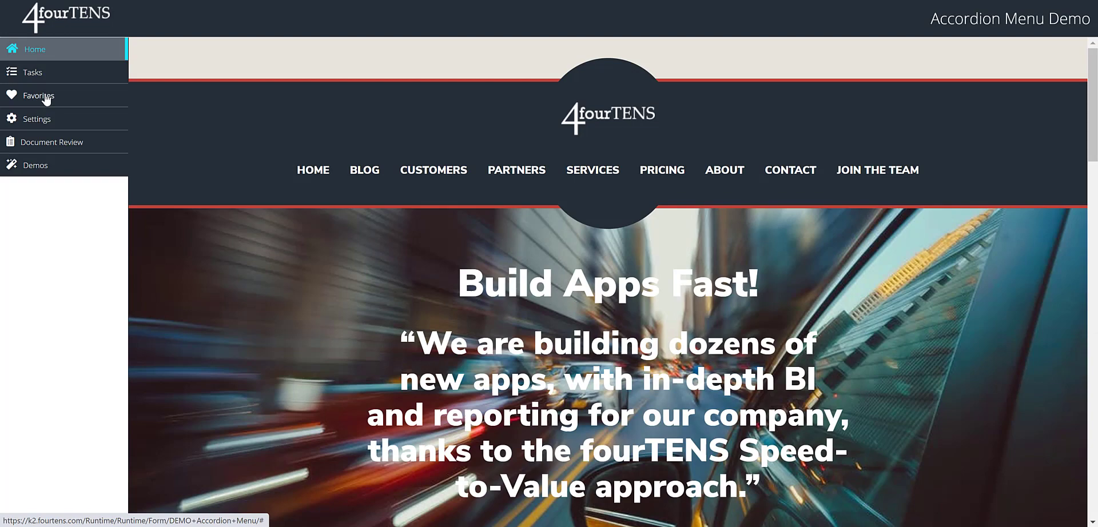
Check the AccuWeather link under Favorites on the Accordion Menu Demo page.
{"action": "left_click", "coordinate": [46, 98]}
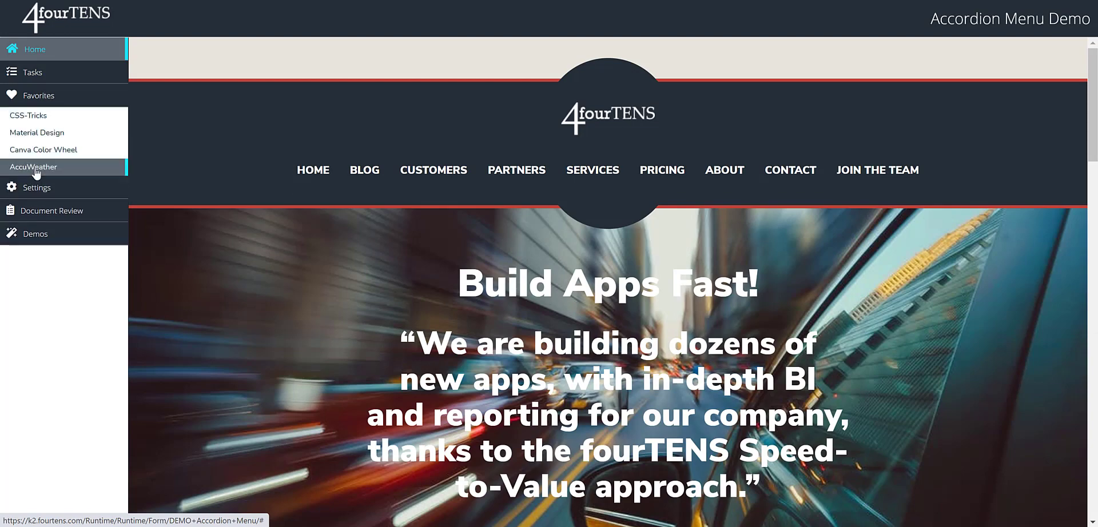
{"action": "left_click", "coordinate": [36, 169]}
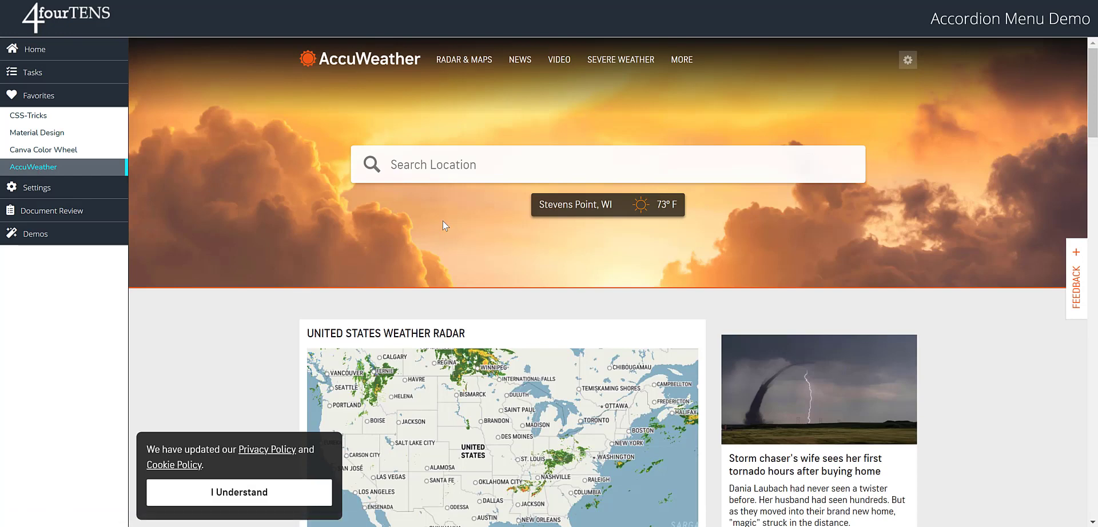
{"action": "mouse_move", "coordinate": [620, 61]}
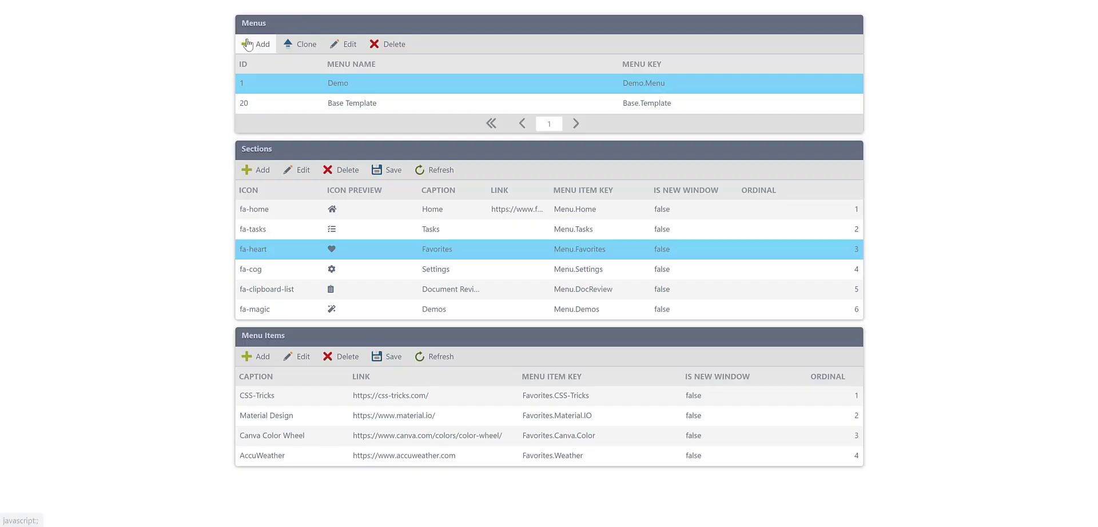
Edit the Demo menu's configuration and pick RGB 52, 134, 162 as its font color.
{"action": "left_click", "coordinate": [293, 88]}
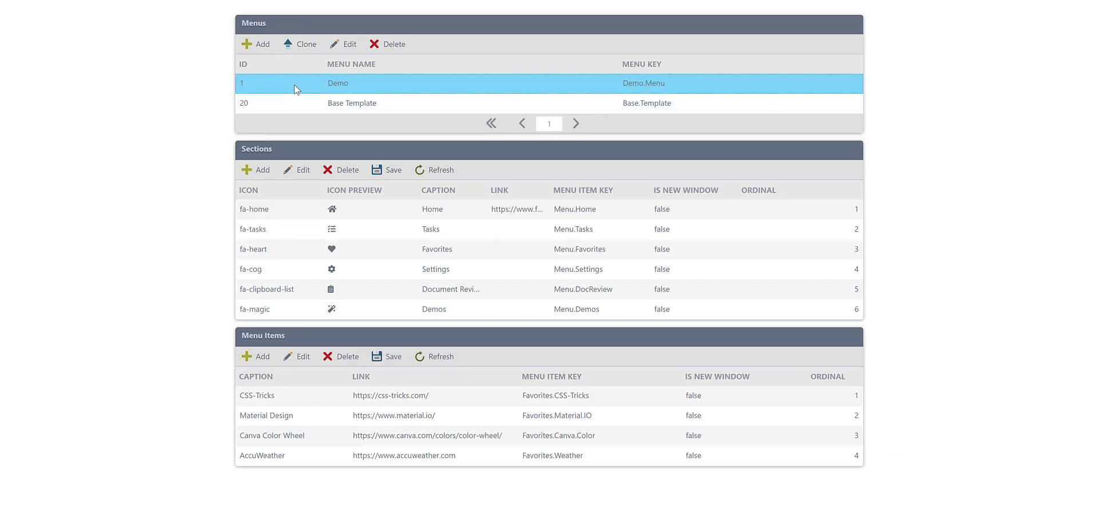
{"action": "left_click", "coordinate": [346, 44]}
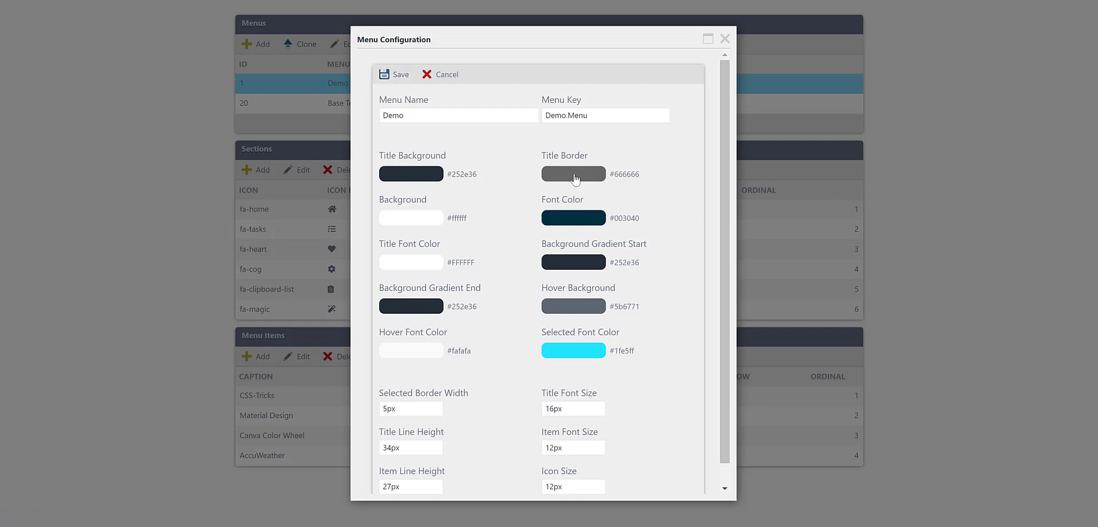
{"action": "left_click", "coordinate": [565, 222]}
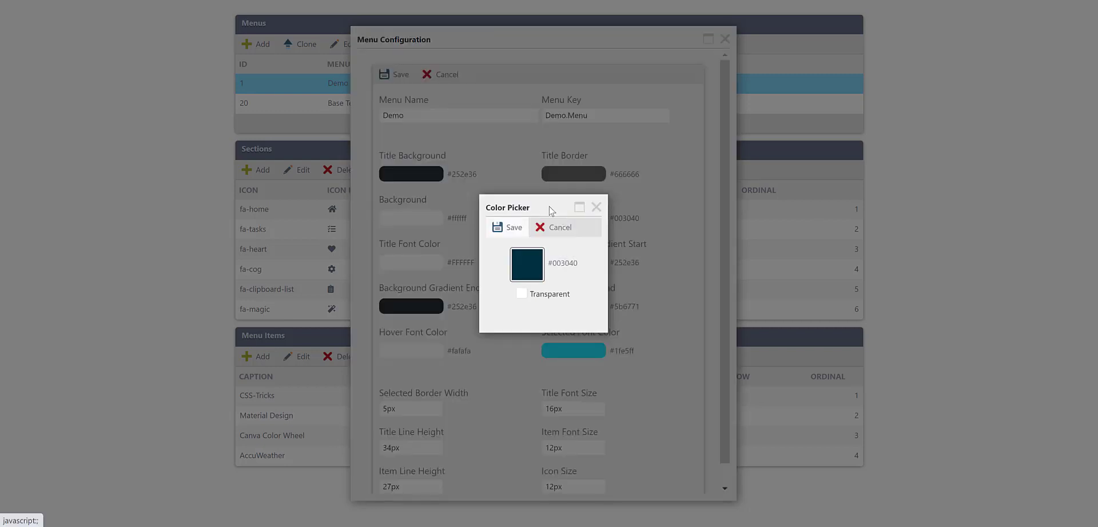
{"action": "left_click", "coordinate": [528, 264]}
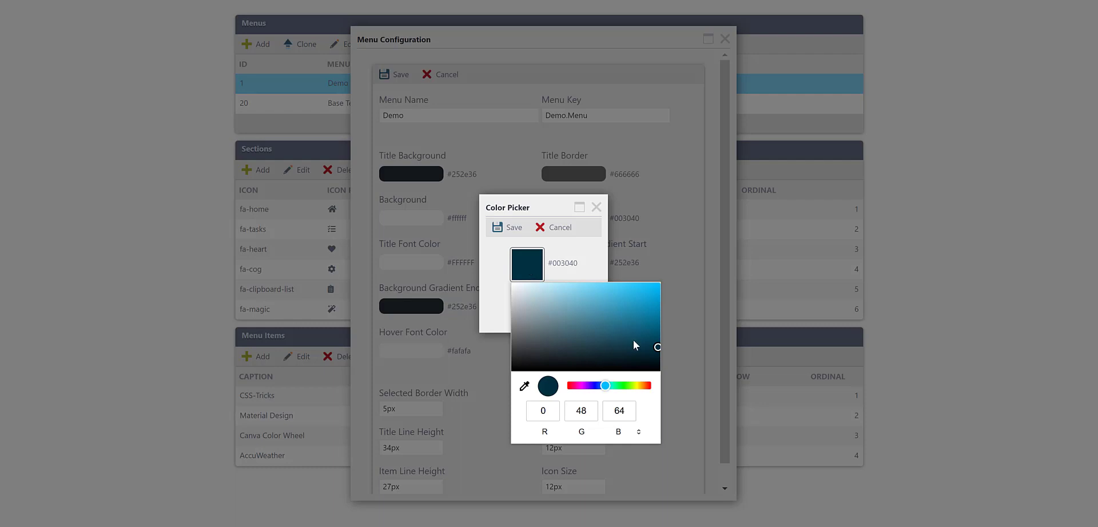
{"action": "mouse_move", "coordinate": [658, 348]}
{"action": "left_mouse_down"}
{"action": "mouse_move", "coordinate": [629, 314]}
{"action": "mouse_move", "coordinate": [613, 316]}
{"action": "left_mouse_up"}
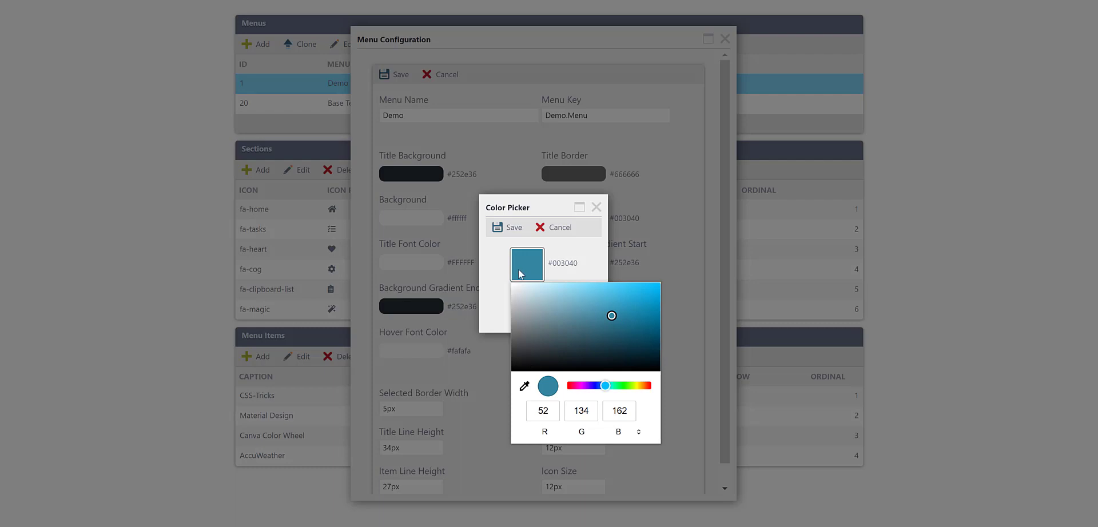
{"action": "left_click", "coordinate": [510, 228]}
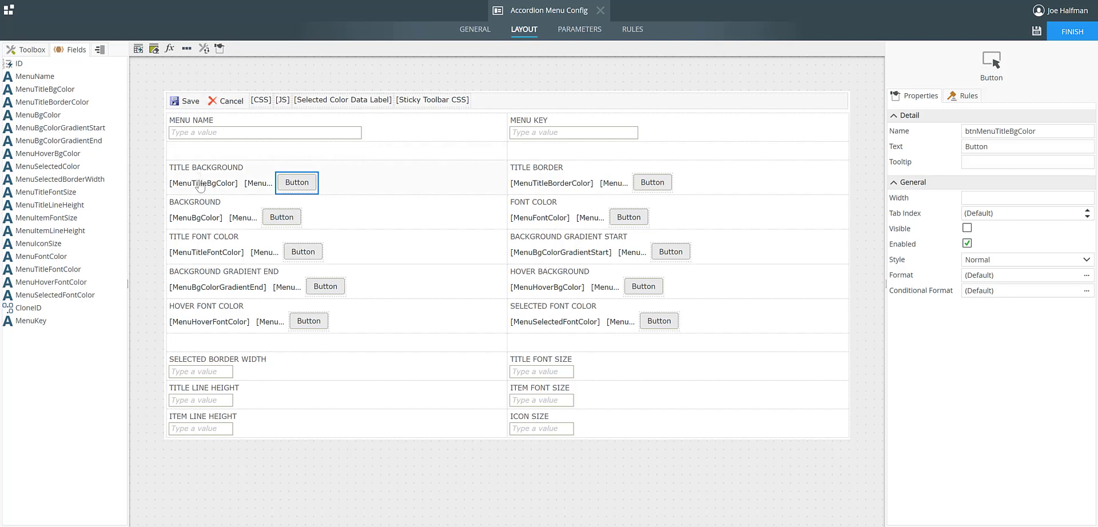
Examine the Title Background label's expression and the Color Display Template in the Accordion Menu Config view, plus the adjacent button's properties.
{"action": "left_click", "coordinate": [200, 184]}
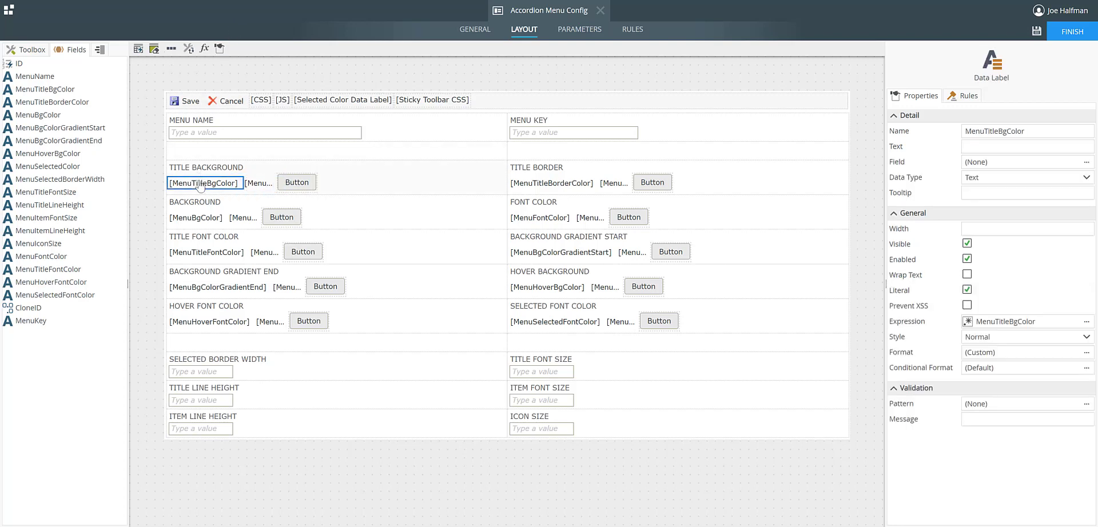
{"action": "left_click", "coordinate": [1087, 322]}
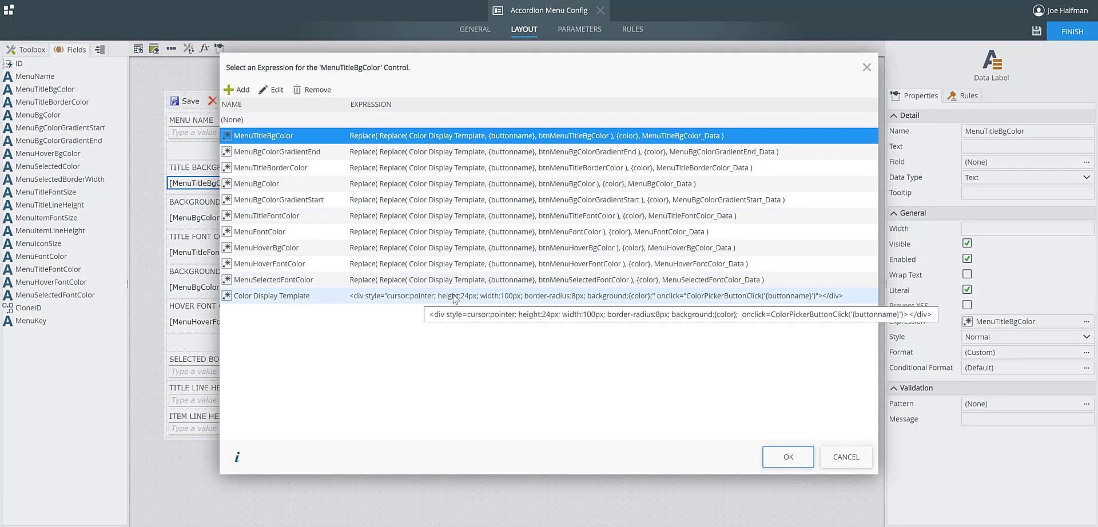
{"action": "left_click", "coordinate": [616, 298]}
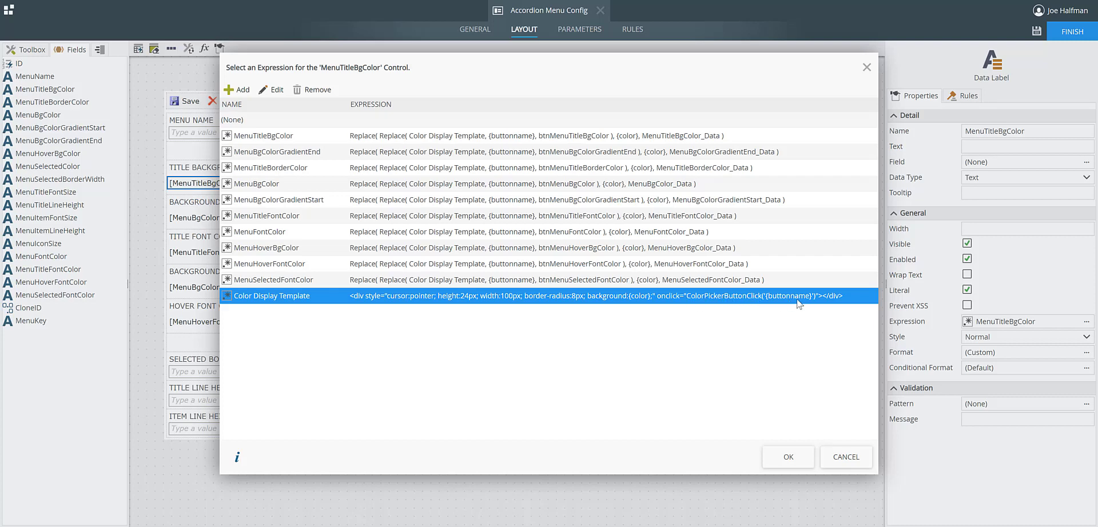
{"action": "left_click", "coordinate": [846, 457]}
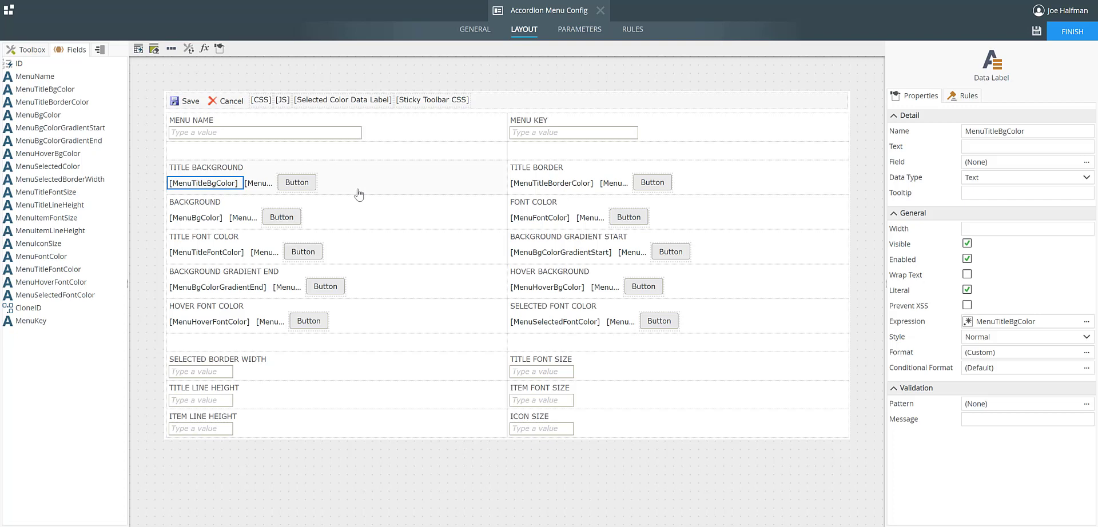
{"action": "left_click", "coordinate": [295, 184]}
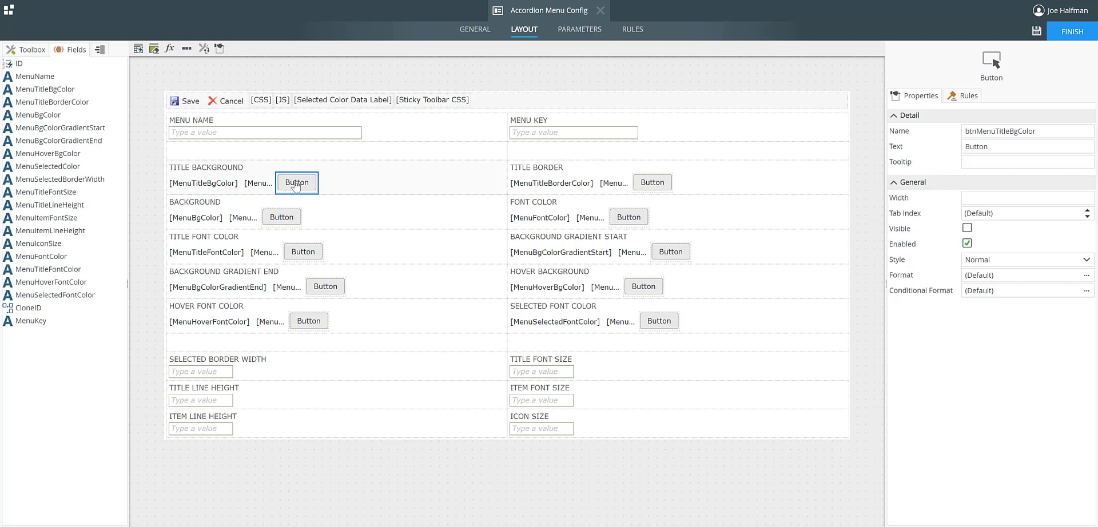
Examine the Accordion Menu Config view's server-load rule and the property configuration it applies to the JS control.
{"action": "left_click", "coordinate": [632, 30]}
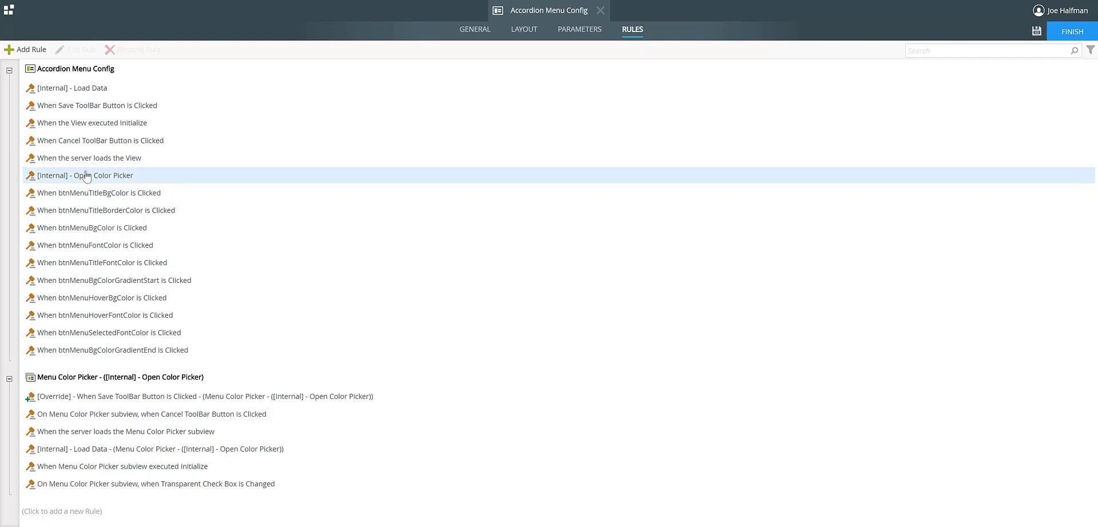
{"action": "left_click", "coordinate": [87, 161]}
{"action": "double_click", "coordinate": [87, 161]}
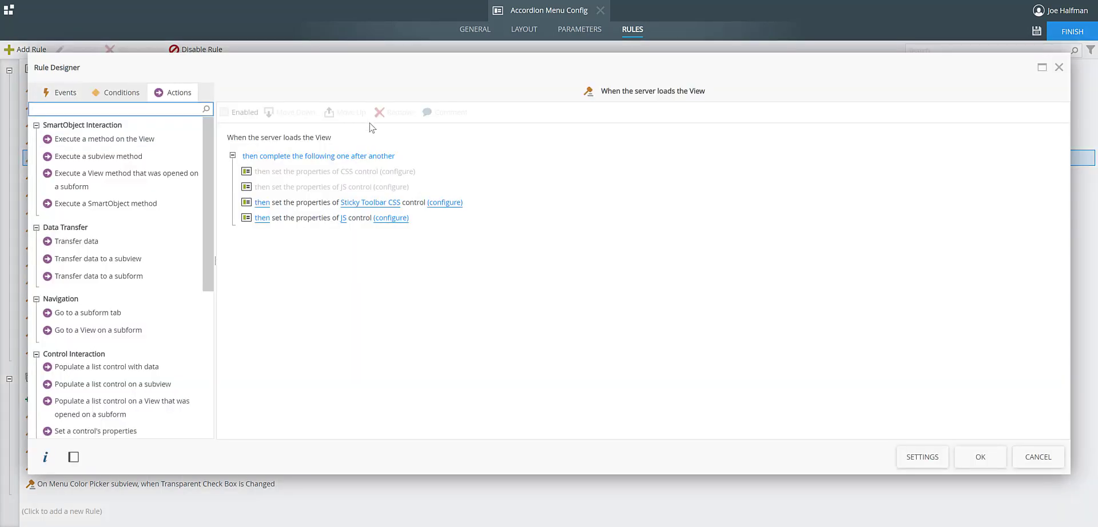
{"action": "left_click", "coordinate": [390, 225]}
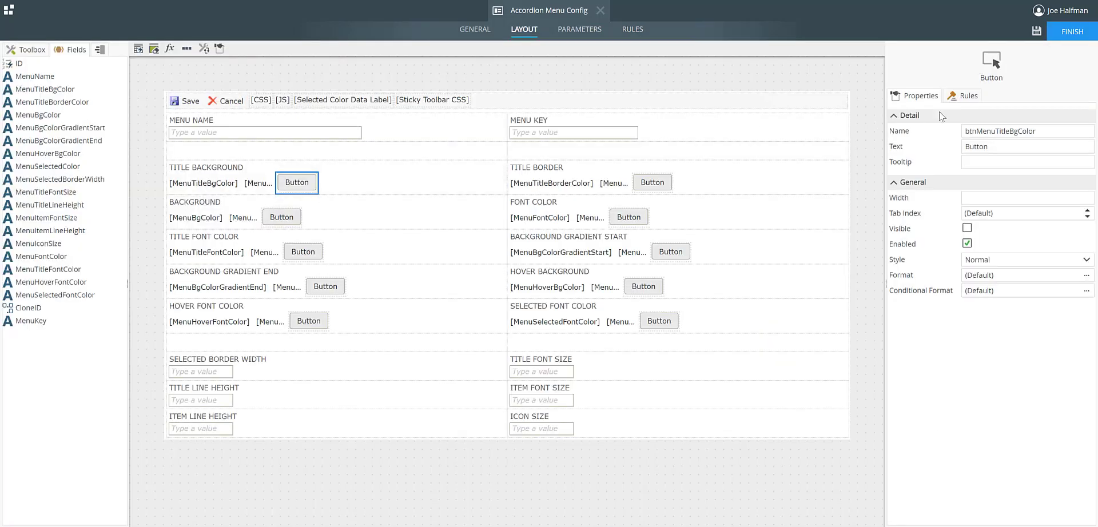
Examine the actions in the click rule of the Title Background button, leaving the rule as it is.
{"action": "left_click", "coordinate": [963, 96]}
{"action": "double_click", "coordinate": [945, 142]}
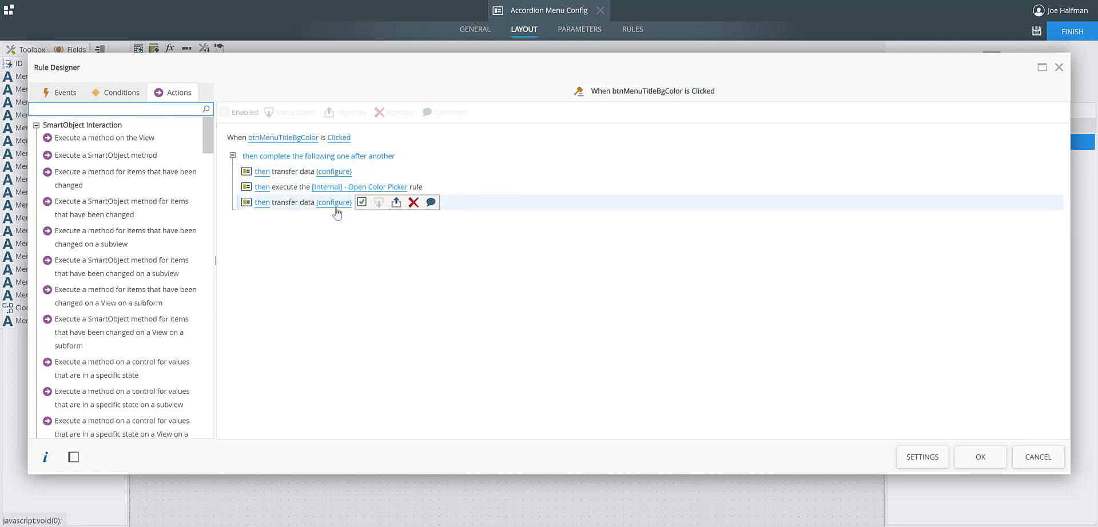
{"action": "left_click", "coordinate": [1039, 457]}
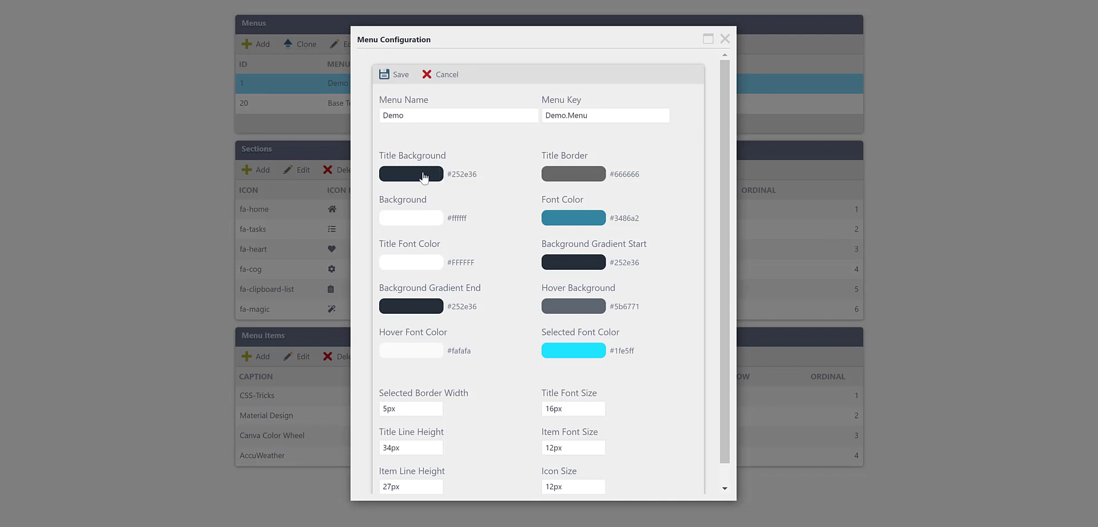
Check the Title Background color picker in the Demo menu's configuration and inspect the MenuColorHTML label's Color Picker expression and HTML code.
{"action": "left_click", "coordinate": [423, 177]}
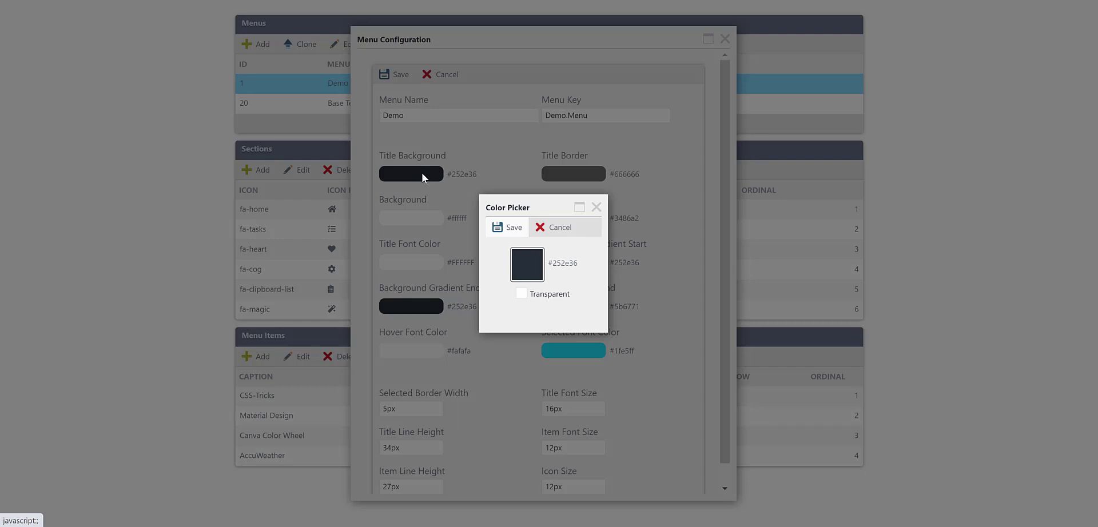
{"action": "left_click", "coordinate": [525, 270]}
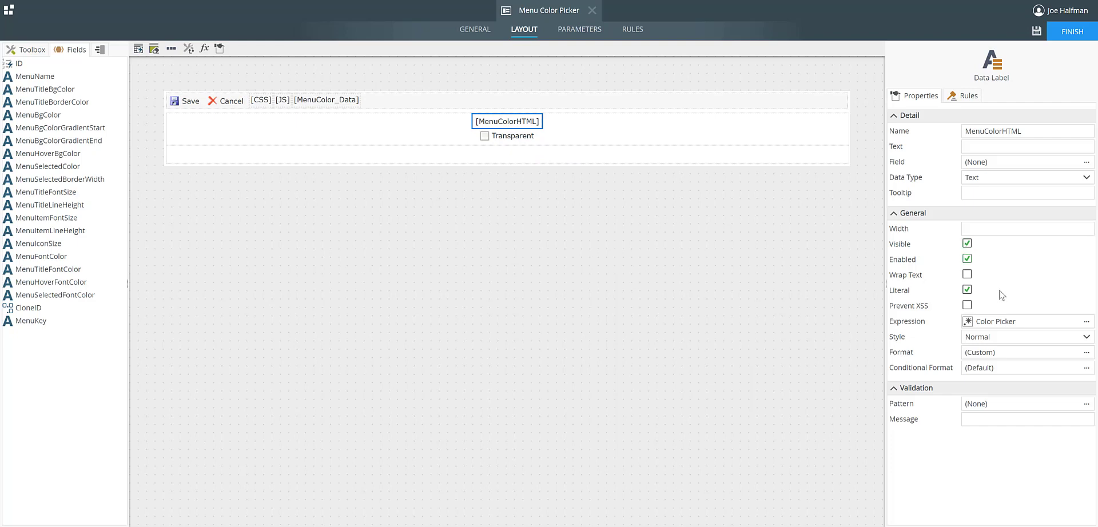
{"action": "left_click", "coordinate": [1087, 322]}
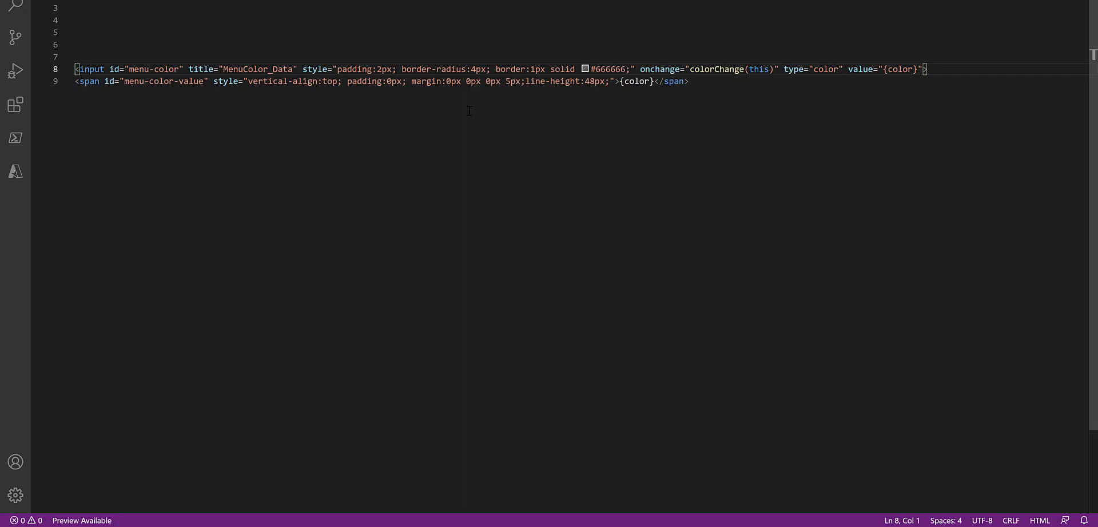
{"action": "mouse_move", "coordinate": [265, 85]}
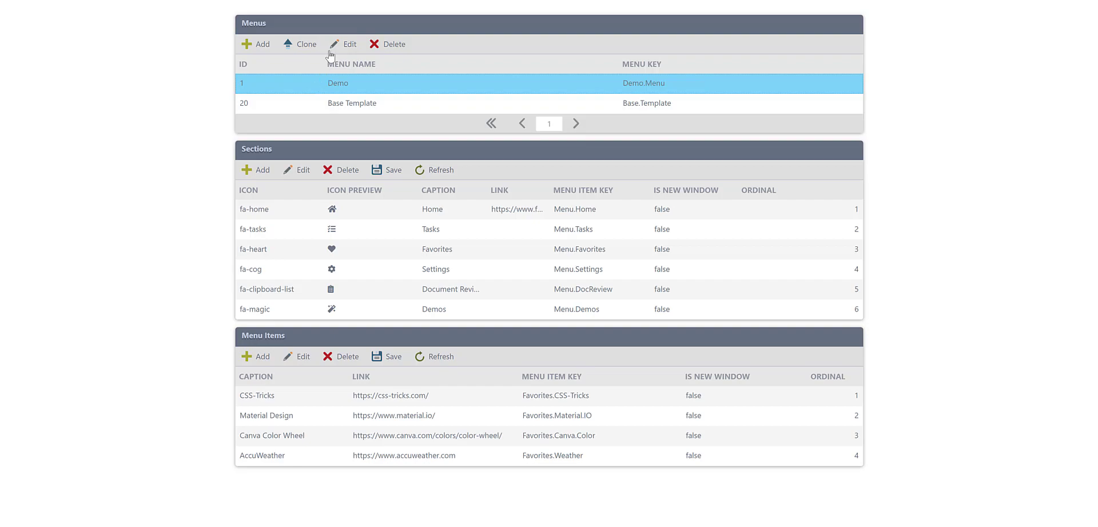
Try RGB 180, 45, 45 as the Demo menu's Background color and discard the configuration changes.
{"action": "left_click", "coordinate": [351, 46]}
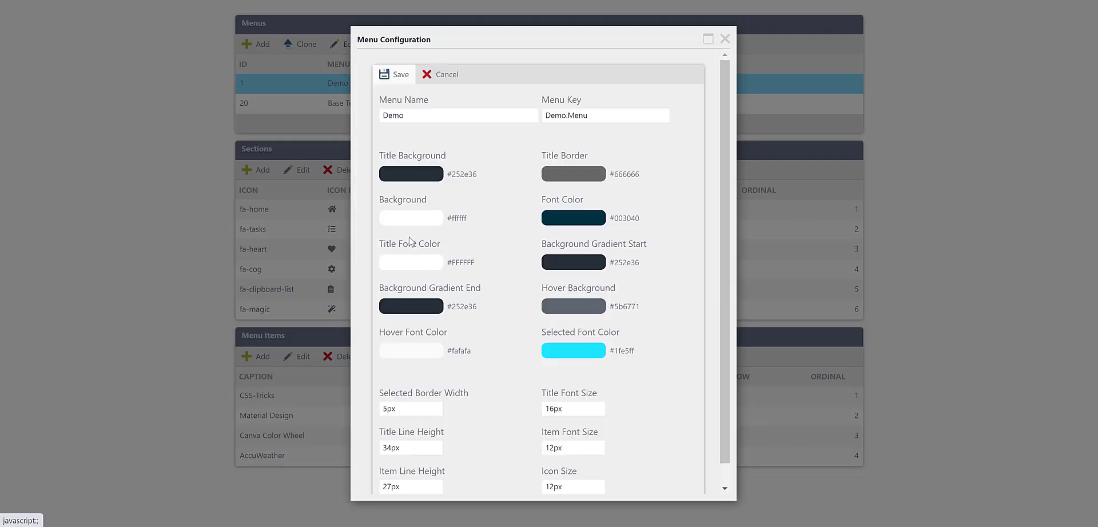
{"action": "left_click", "coordinate": [415, 222]}
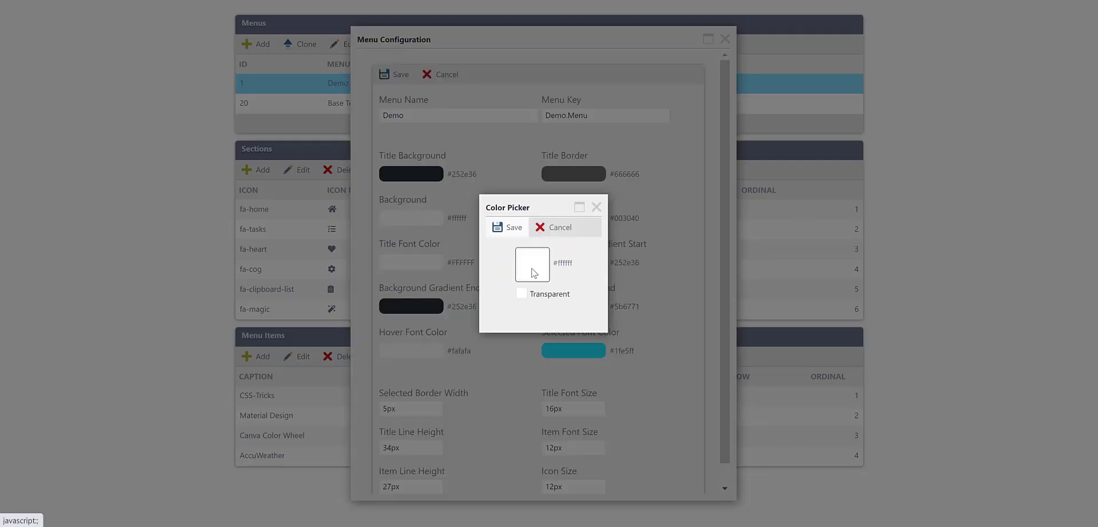
{"action": "left_click", "coordinate": [539, 271]}
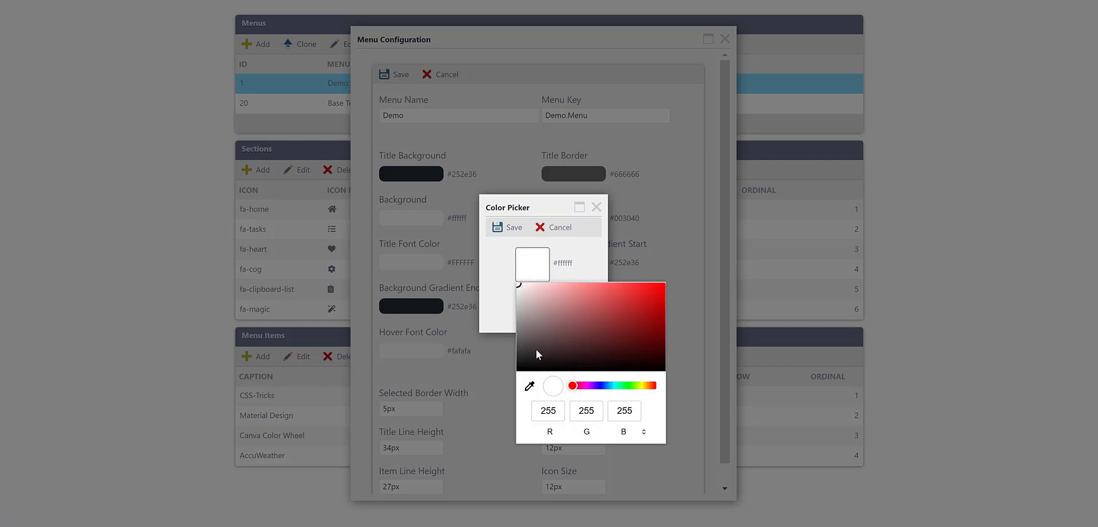
{"action": "left_click", "coordinate": [520, 292]}
{"action": "left_click", "coordinate": [628, 309]}
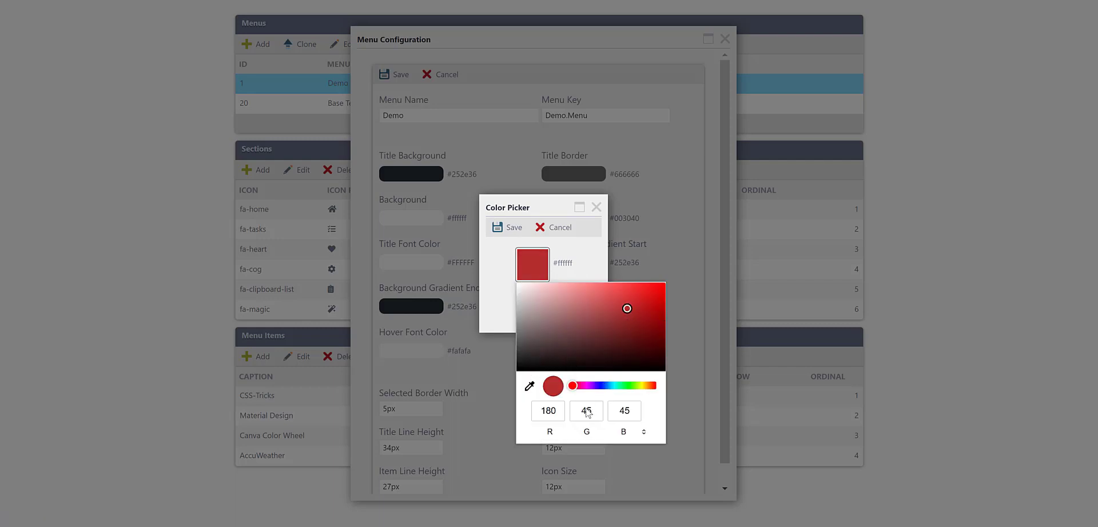
{"action": "left_click", "coordinate": [501, 227]}
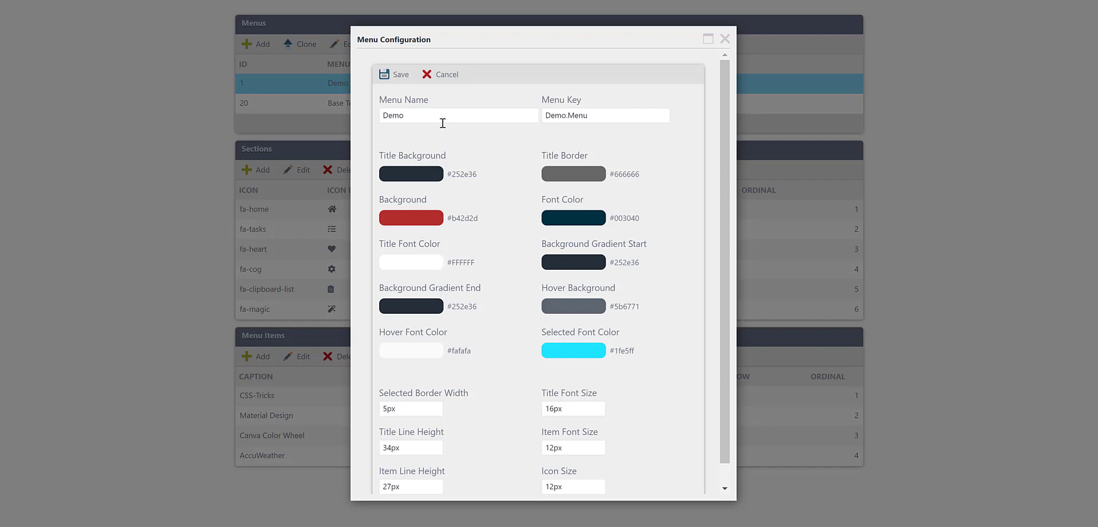
{"action": "left_click", "coordinate": [440, 76]}
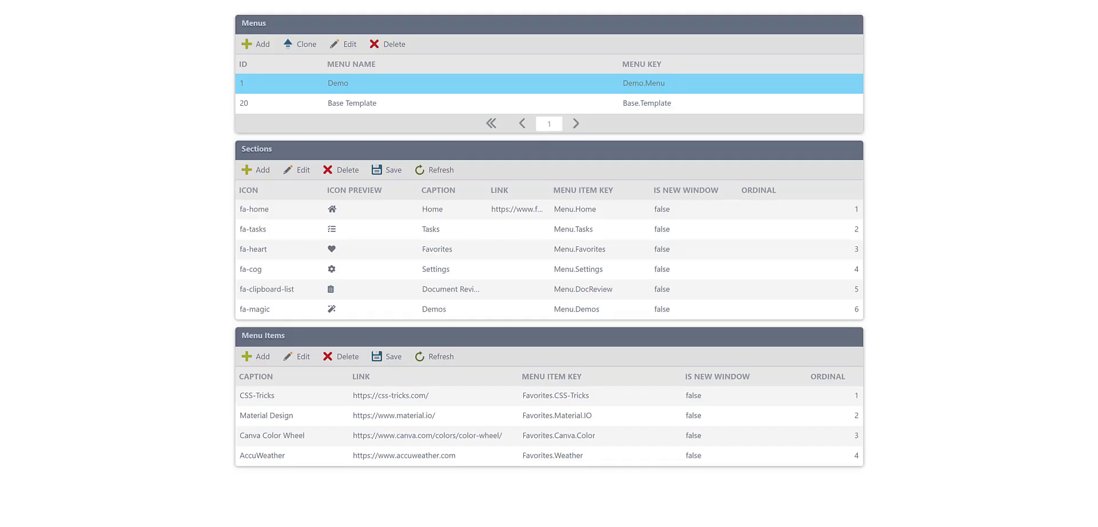